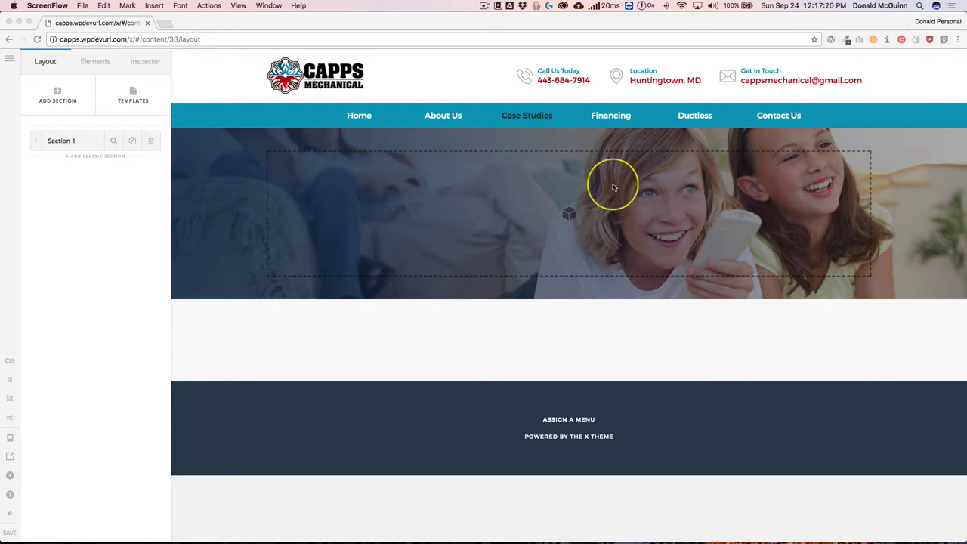
- Search the Elements list for 'headline' and drop a Headline element into the hero section
left_click(522, 318)
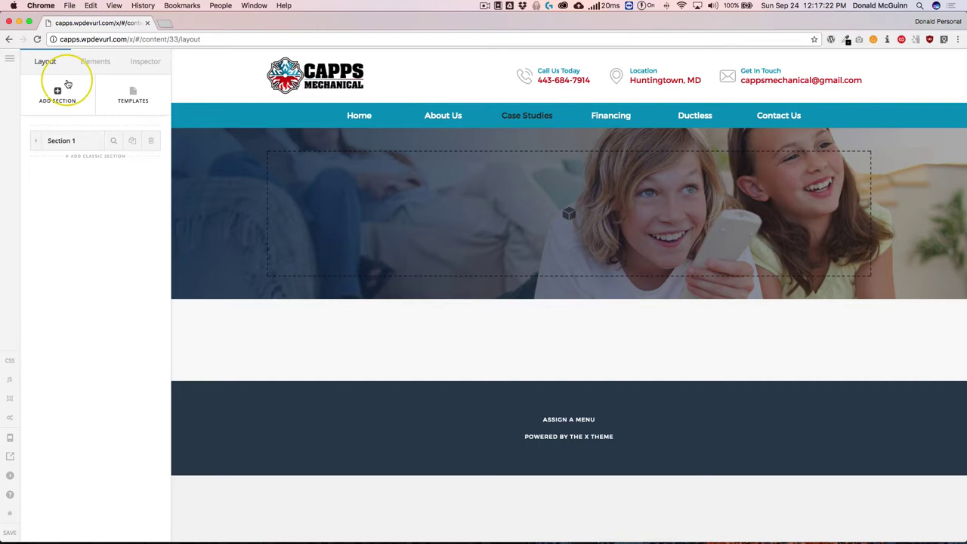
left_click(95, 62)
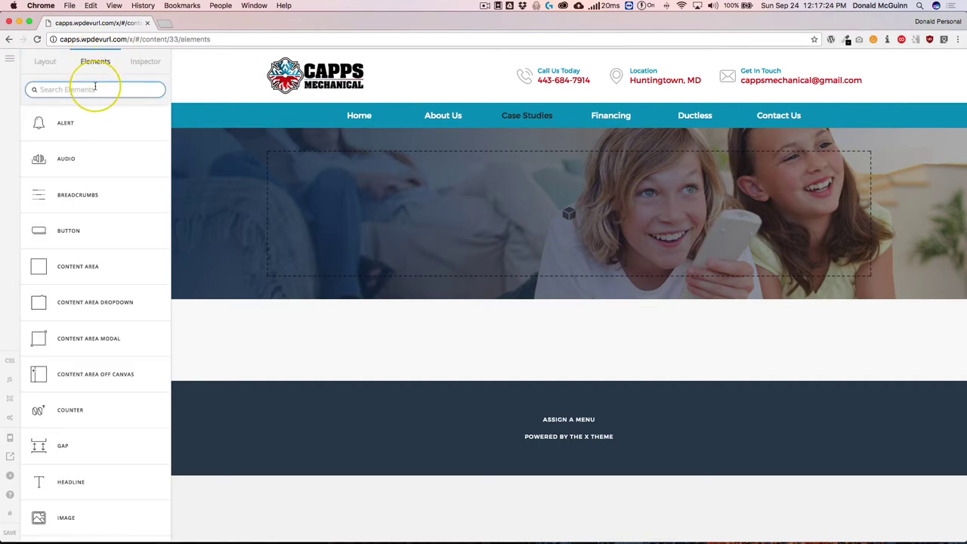
type("headline")
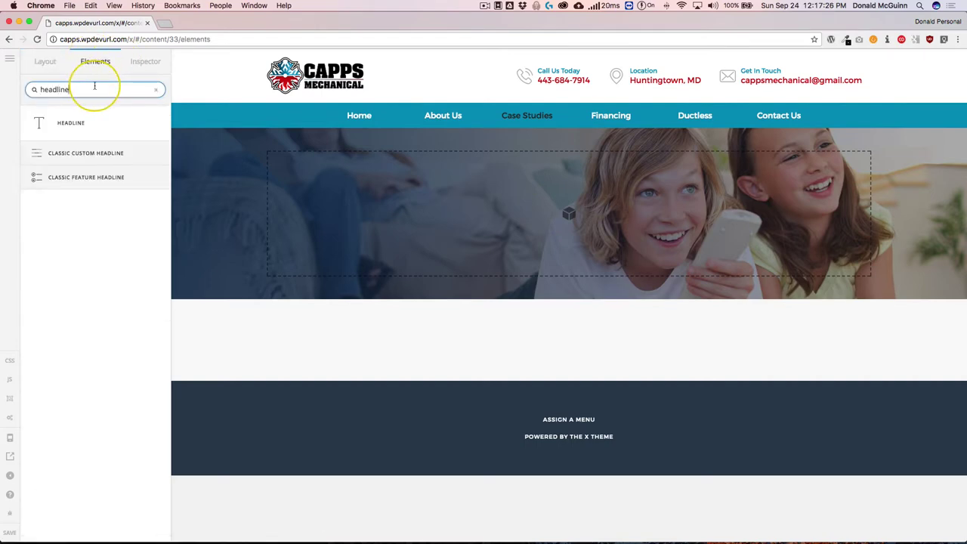
mouse_move(65, 129)
left_mouse_down()
mouse_move(344, 181)
mouse_move(539, 204)
mouse_move(529, 208)
left_mouse_up()
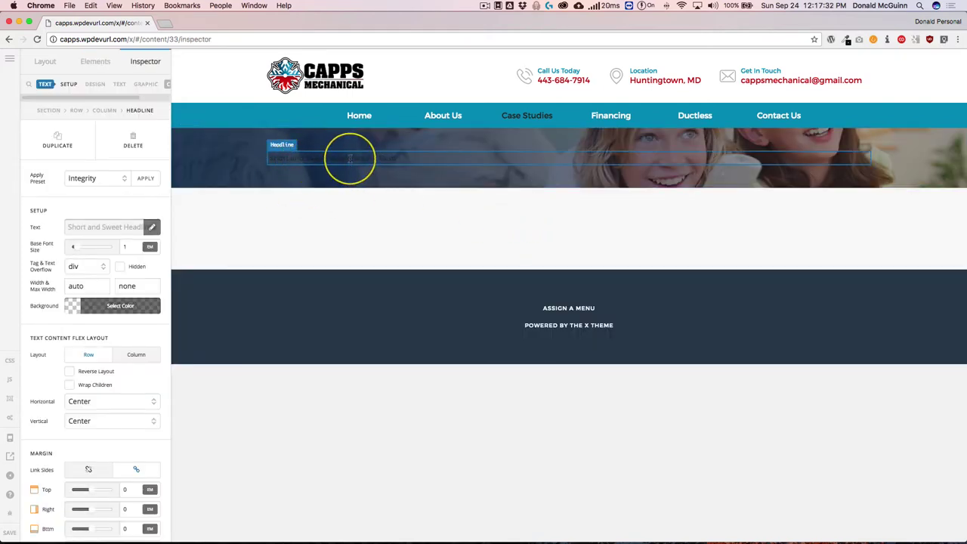
- Replace the placeholder headline text with 'About Us'
left_click(113, 226)
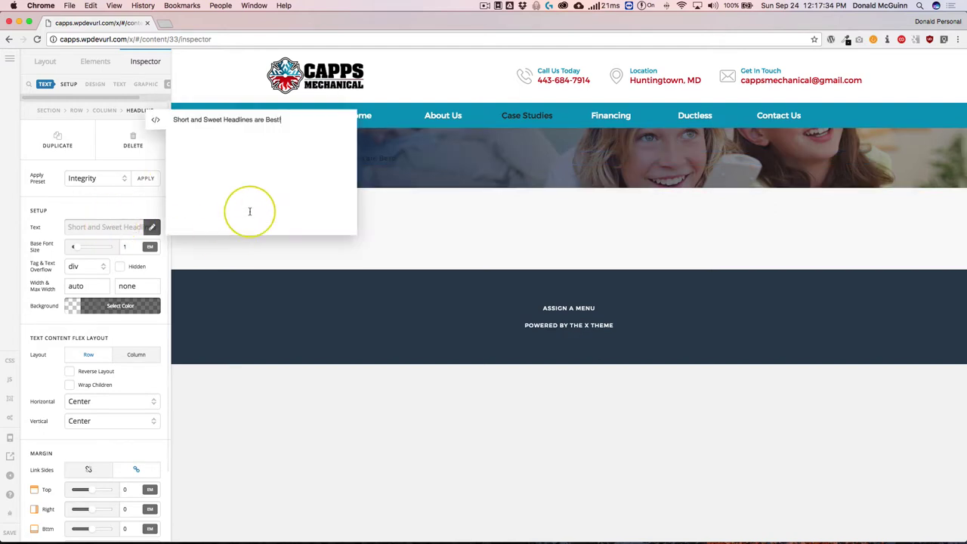
key("super+a")
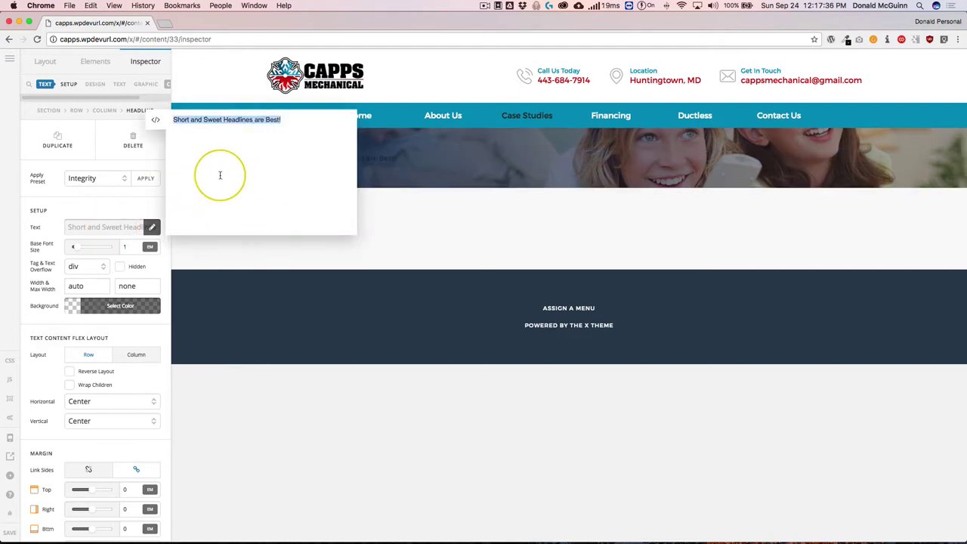
type("About Us")
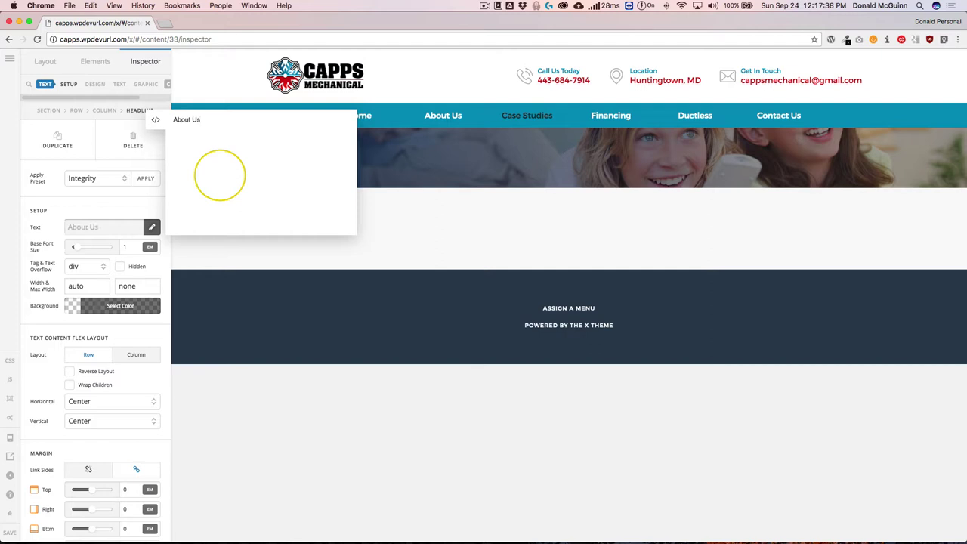
left_click(113, 204)
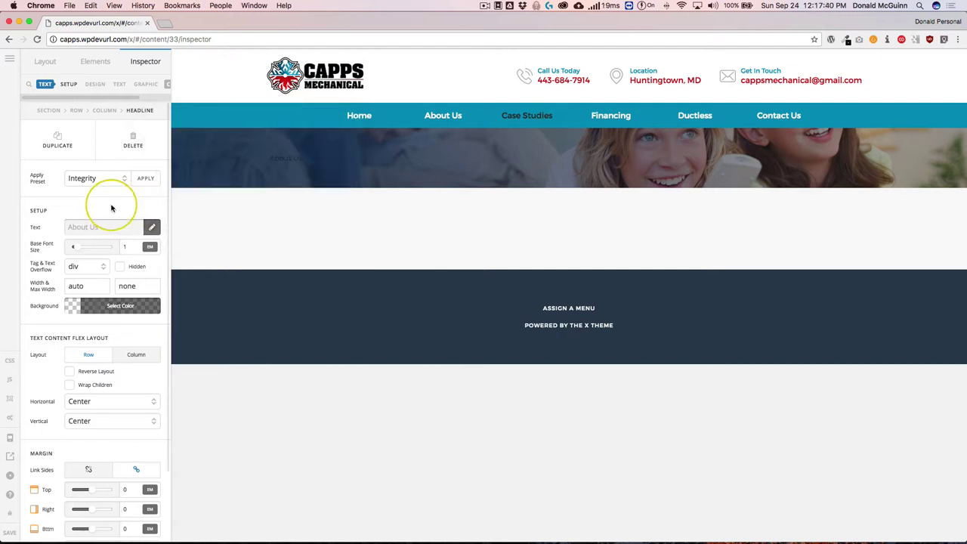
- Set the headline text colour to white, font size to 4 em, and text alignment to centre
left_click(117, 85)
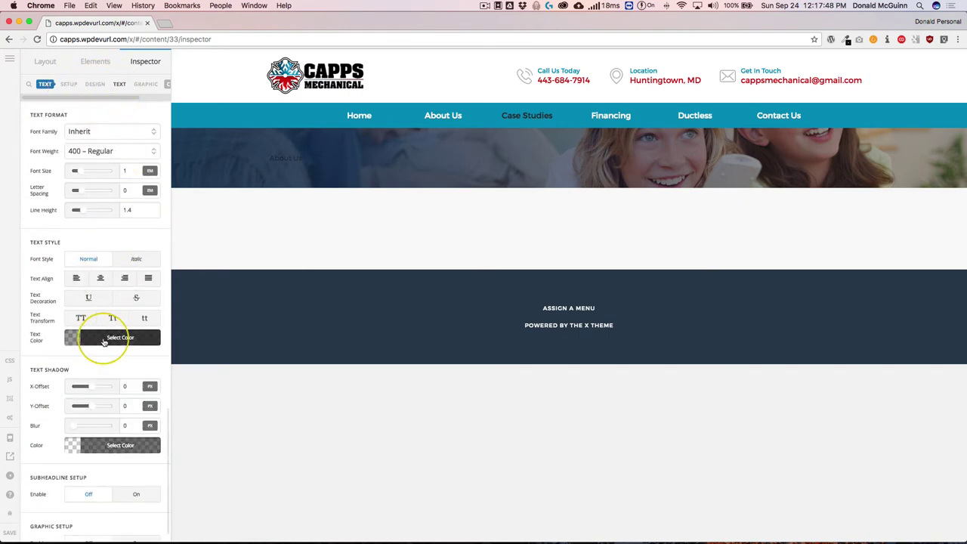
left_click(104, 341)
triple_click(235, 333)
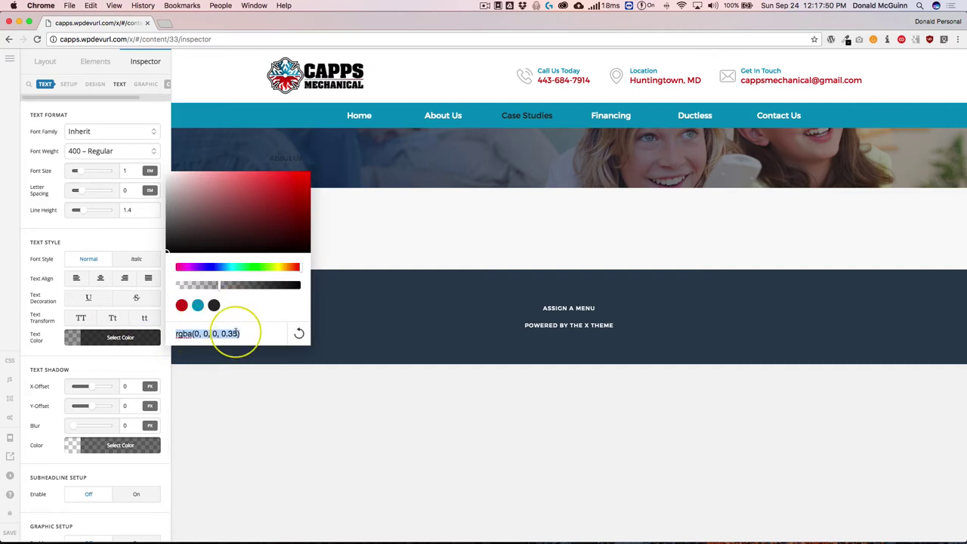
type("white")
left_click(138, 188)
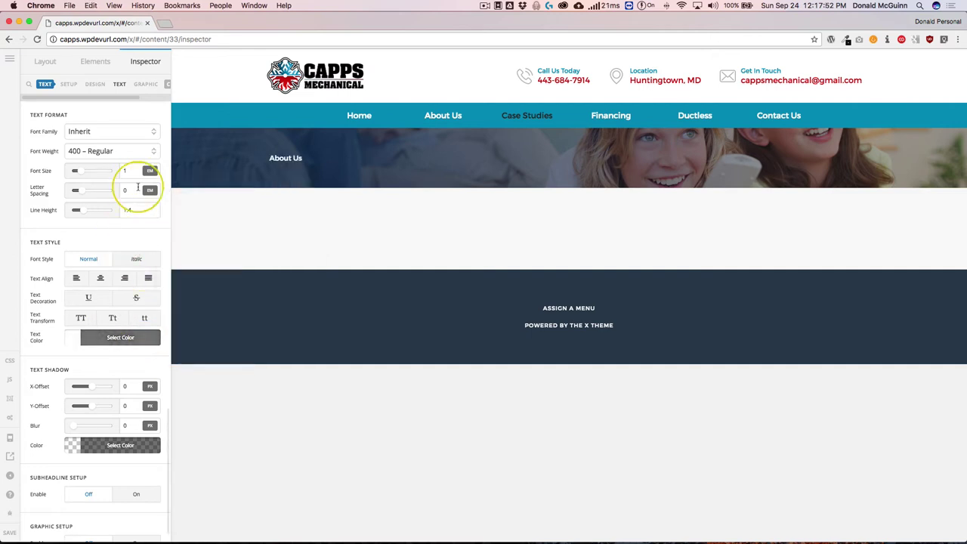
left_click(124, 172)
type("4")
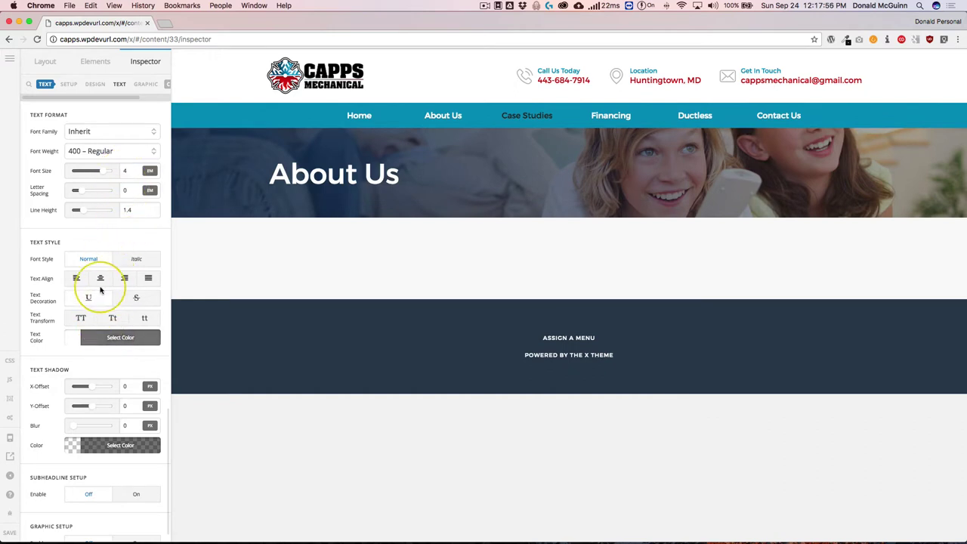
left_click(100, 278)
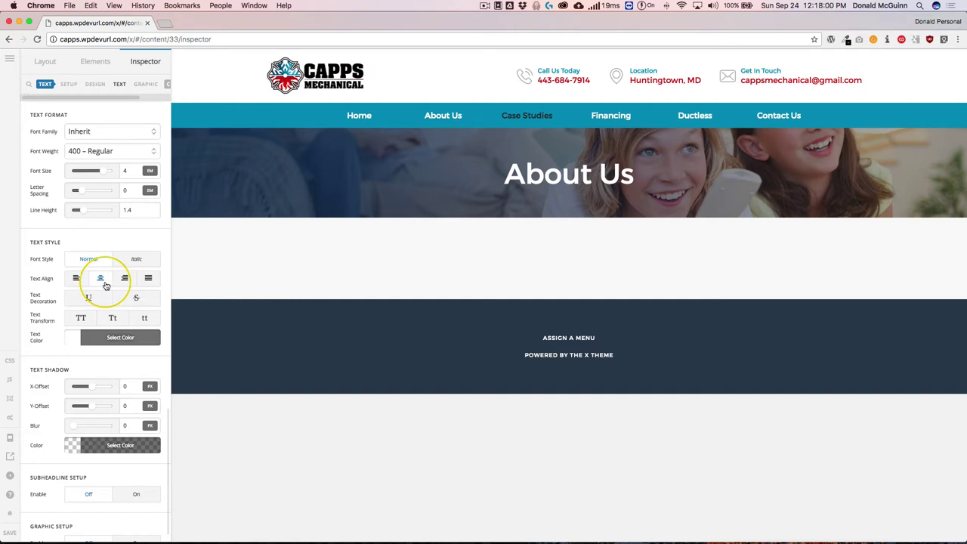
- Turn on the subheadline option for the headline
scroll(104, 285, "down", 1)
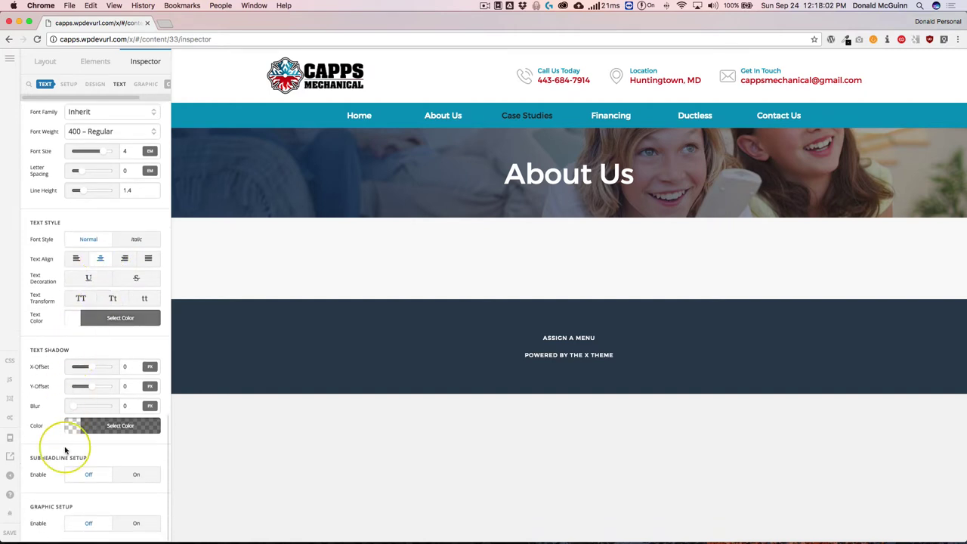
left_click_drag(27, 457, 82, 456)
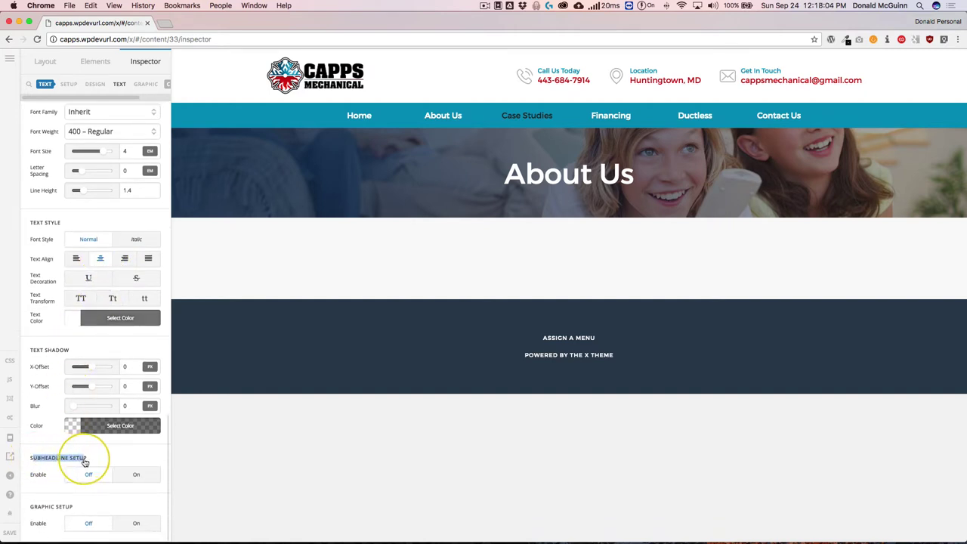
left_click(131, 474)
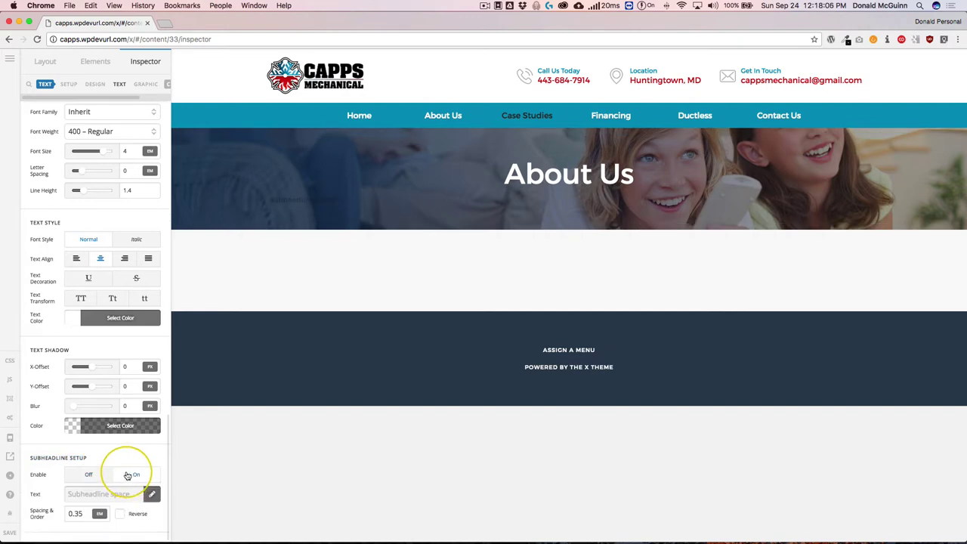
- Set the subheadline text to 'This is a Section About Us'
scroll(121, 453, "down", 8)
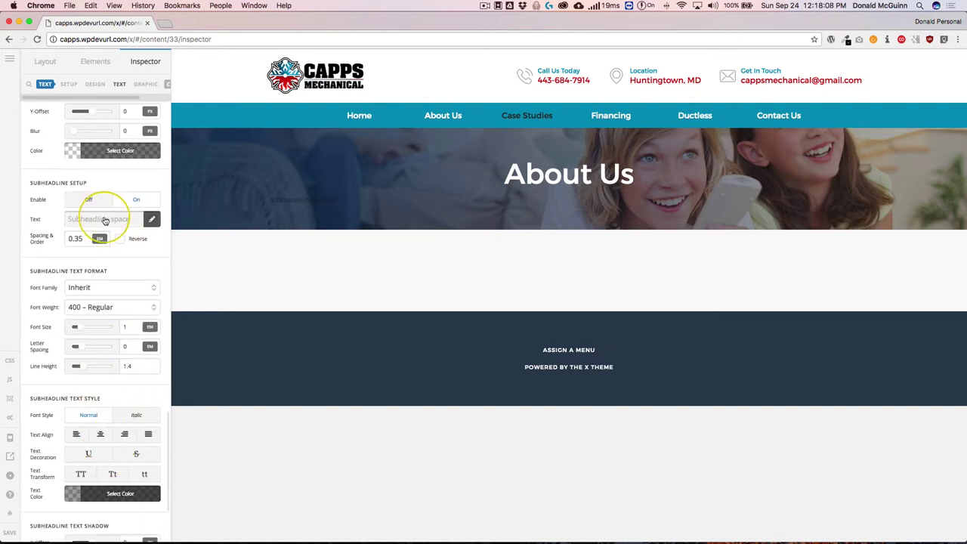
left_click(105, 220)
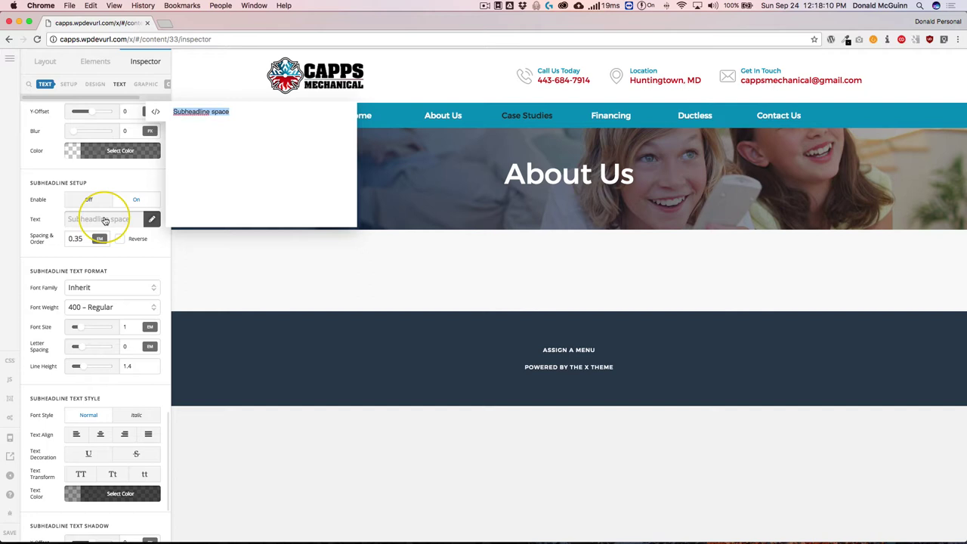
type("This is a Section About Us")
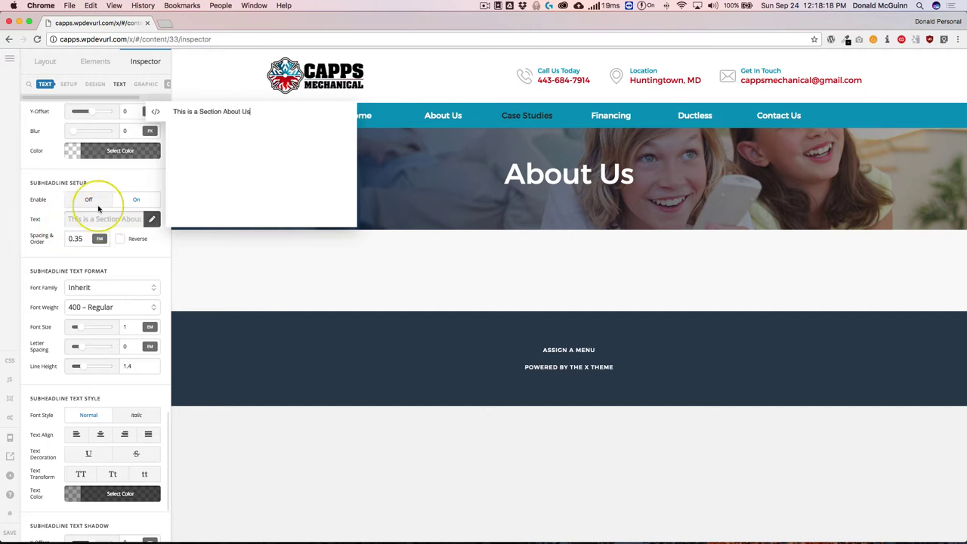
left_click(129, 189)
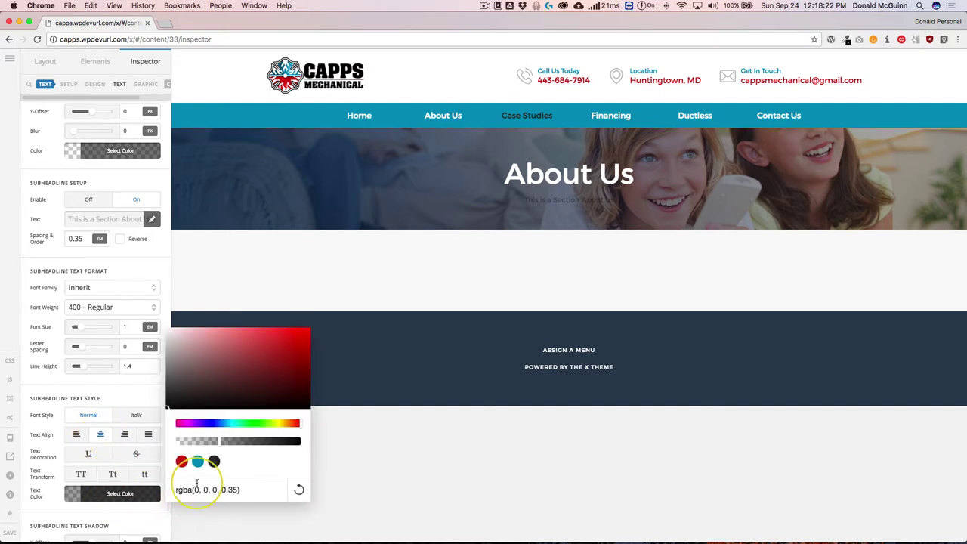
- Give the subheadline white text, a 1.5 em font size and a .25 line height
left_click(120, 493)
triple_click(235, 488)
type("white")
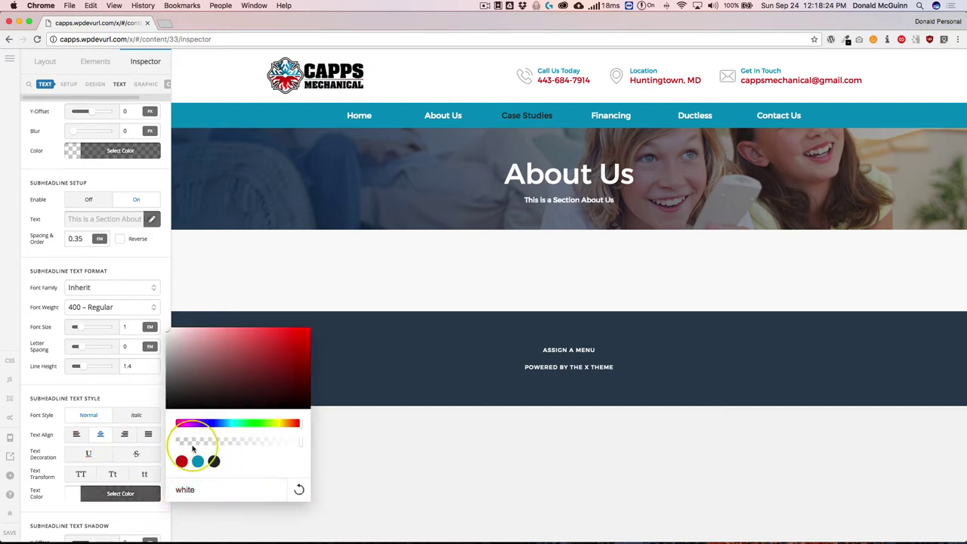
left_click(115, 333)
left_click(125, 327)
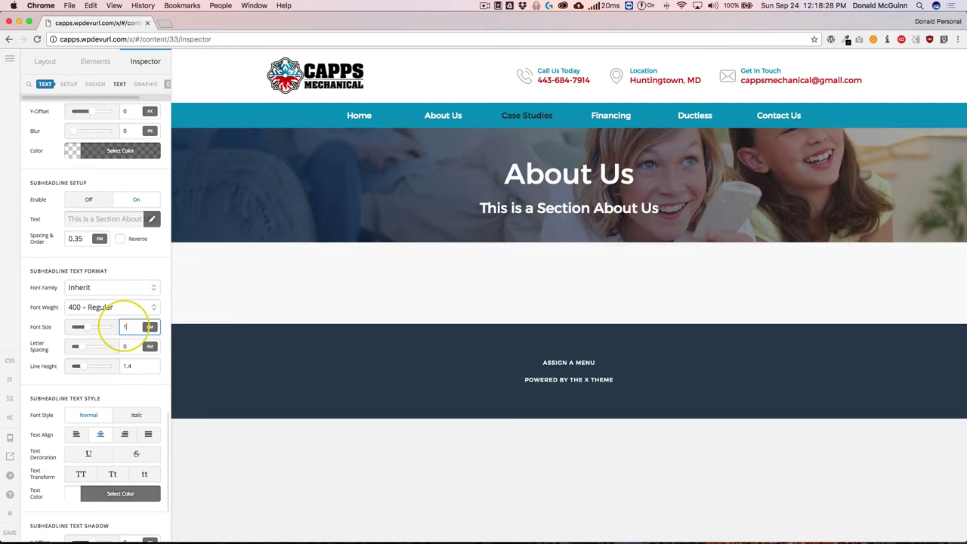
type(".5")
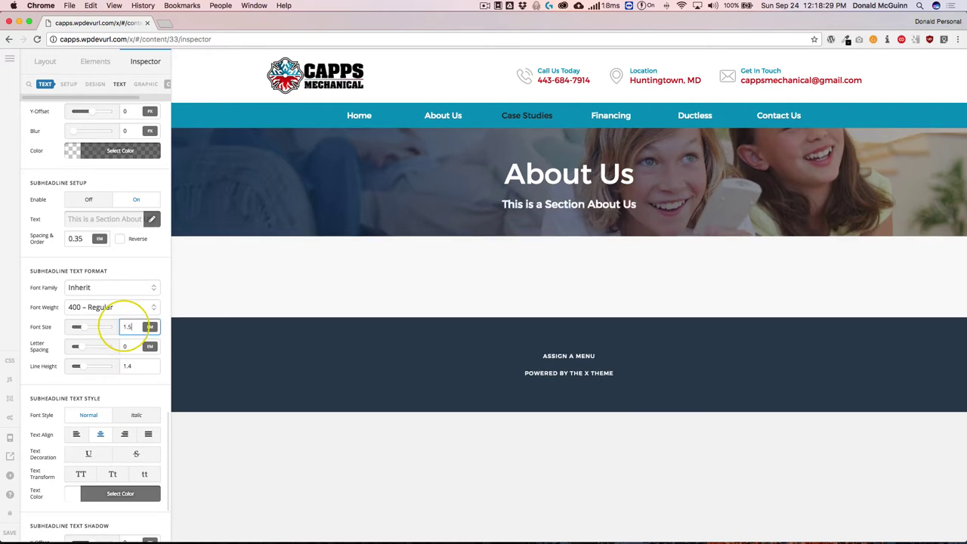
left_click(135, 366)
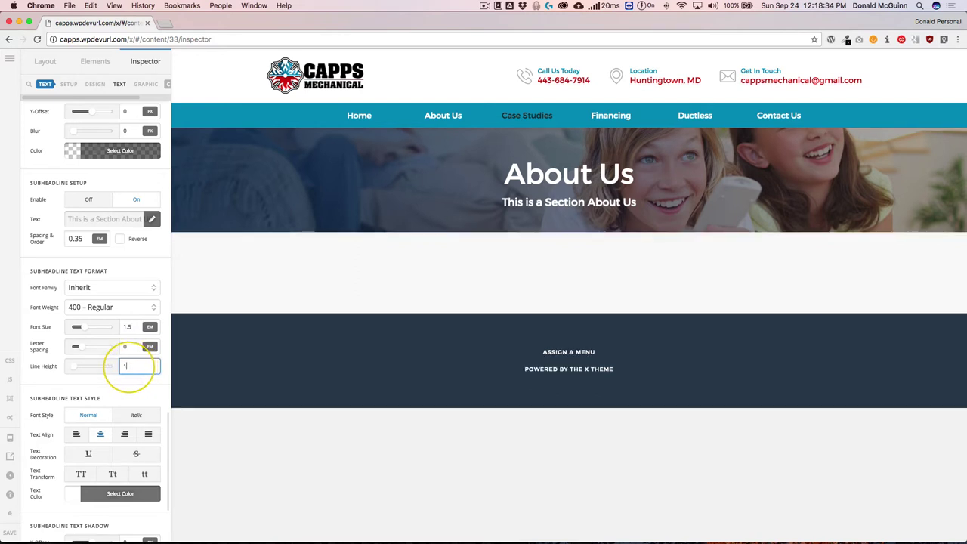
type(".25")
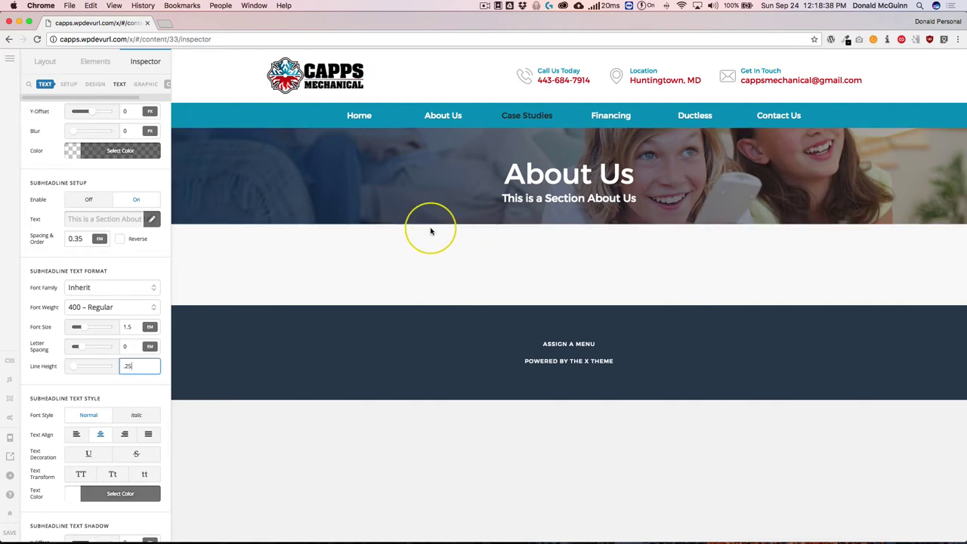
left_click_drag(143, 367, 114, 372)
left_click(146, 387)
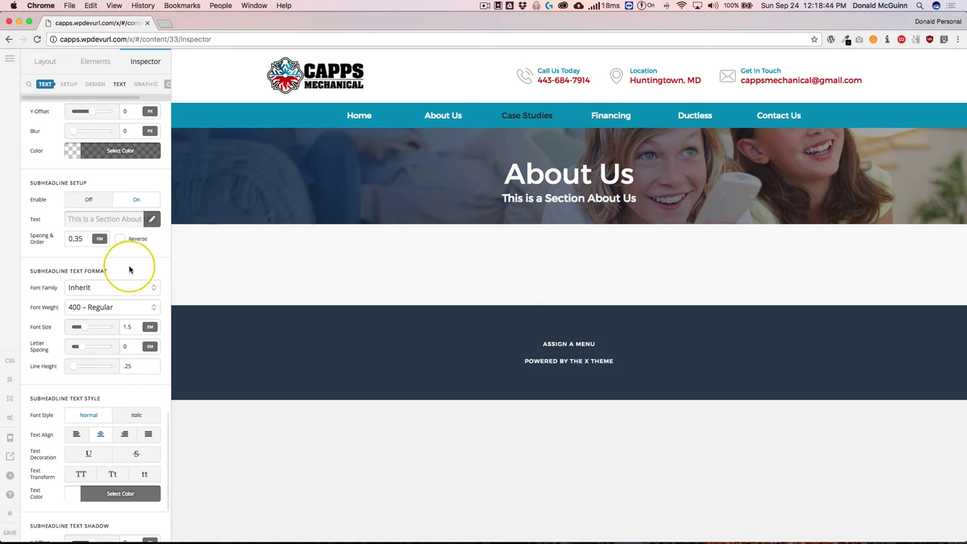
- Enable a graphic icon on the headline and set its colour to white
left_click(144, 85)
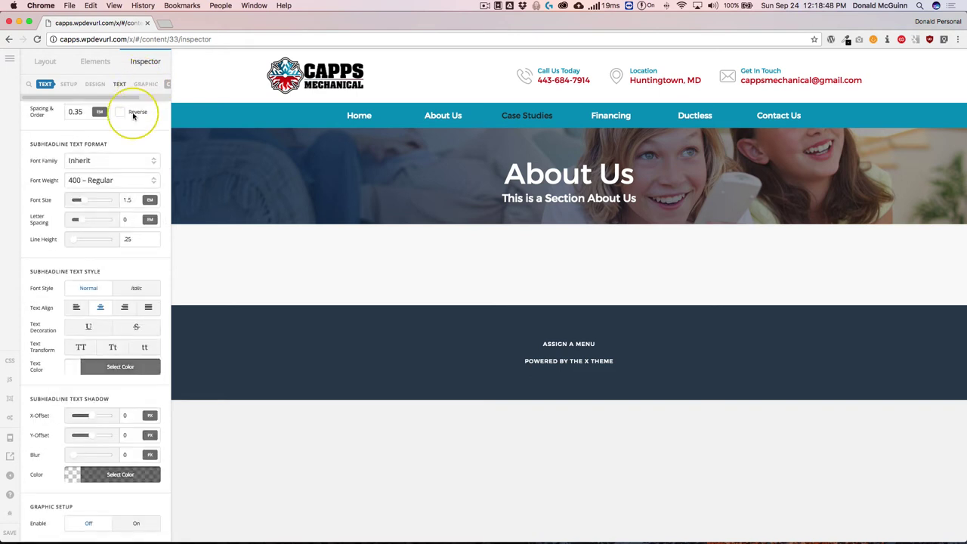
left_click(137, 525)
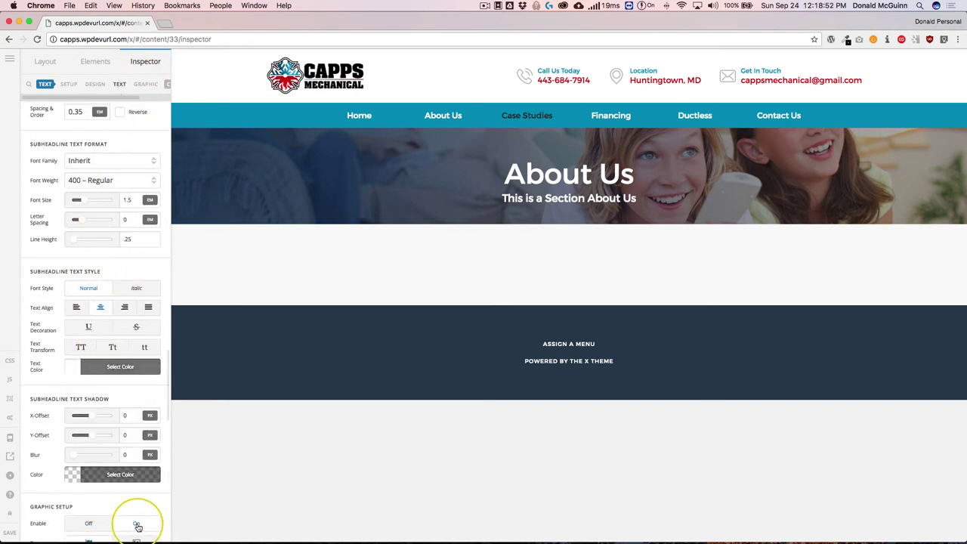
scroll(137, 524, "down", 10)
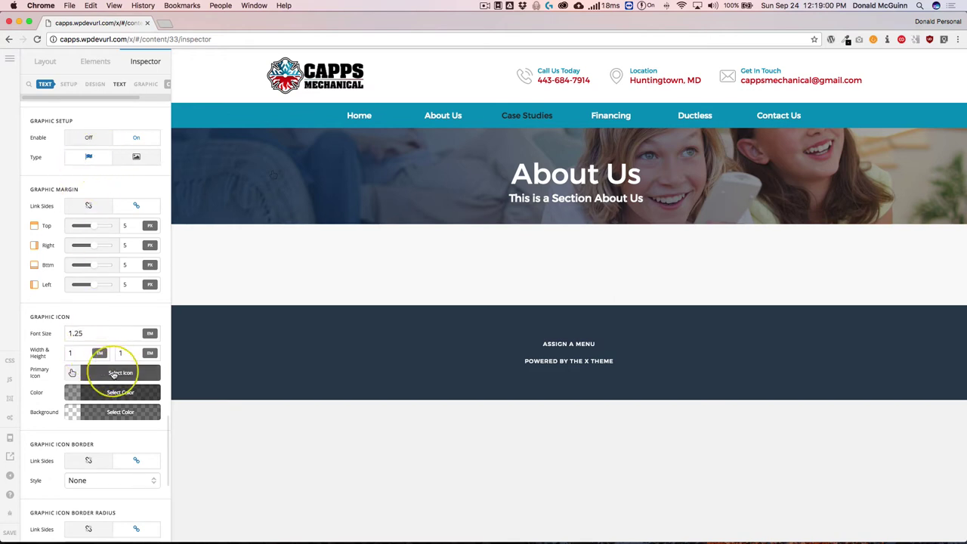
left_click(121, 393)
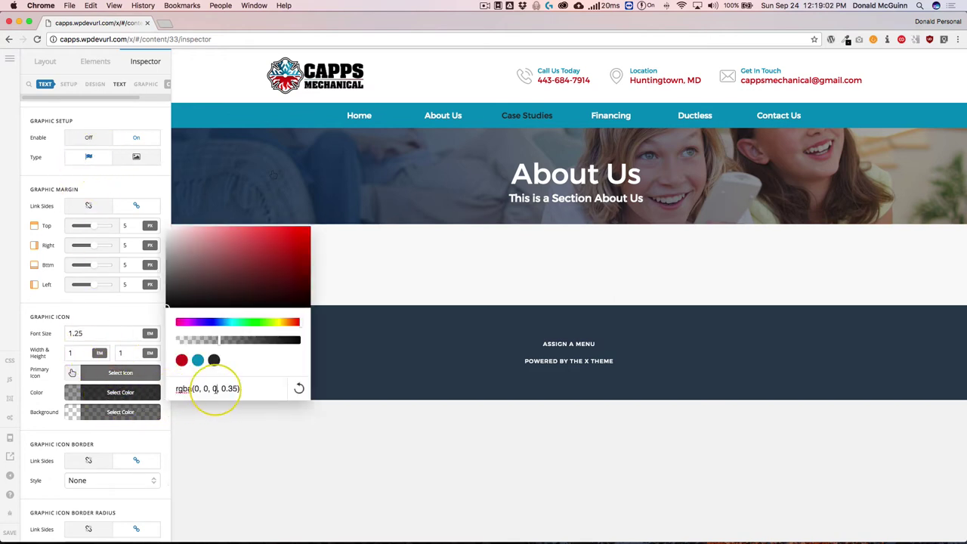
type("white")
left_click(133, 302)
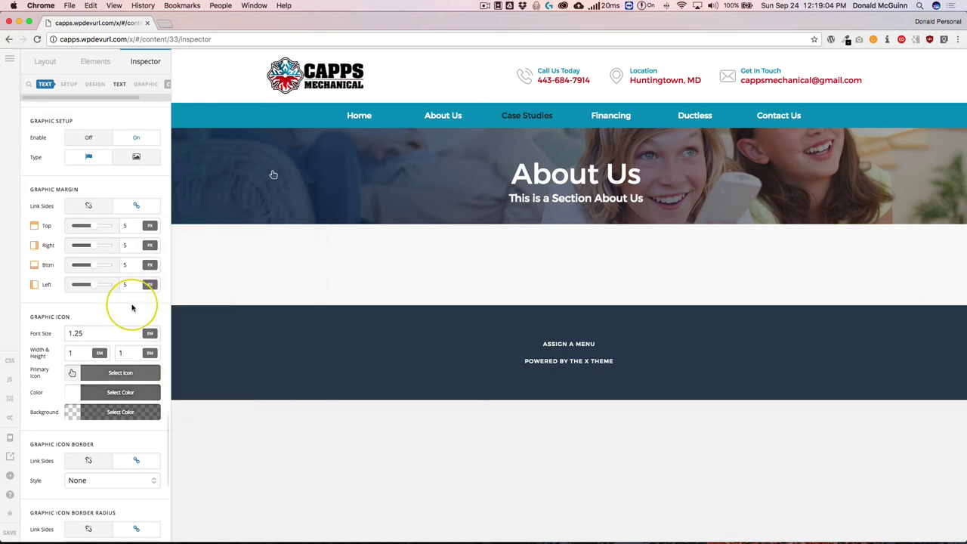
- Change the icon's font size from 1.25 to 3 em
left_click(102, 414)
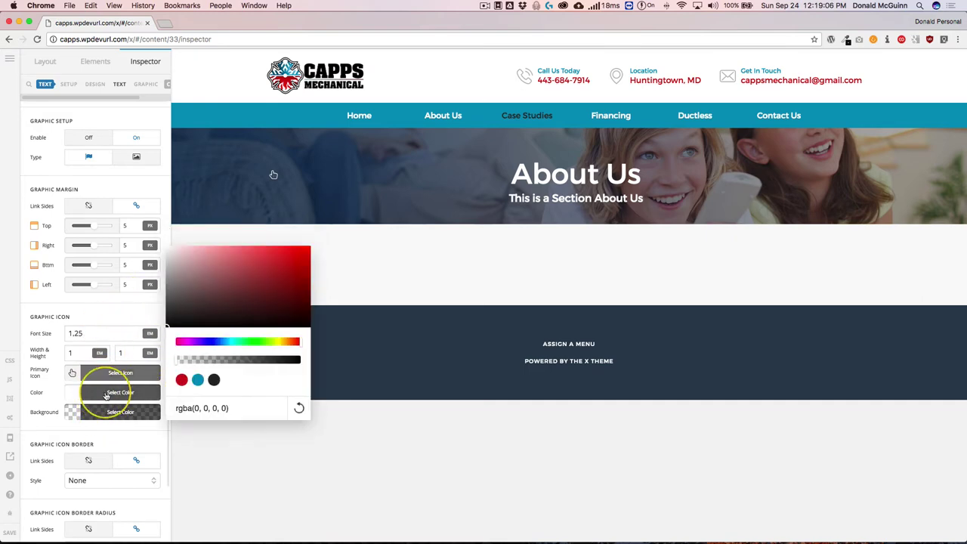
left_click(134, 332)
left_click_drag(134, 333, 63, 337)
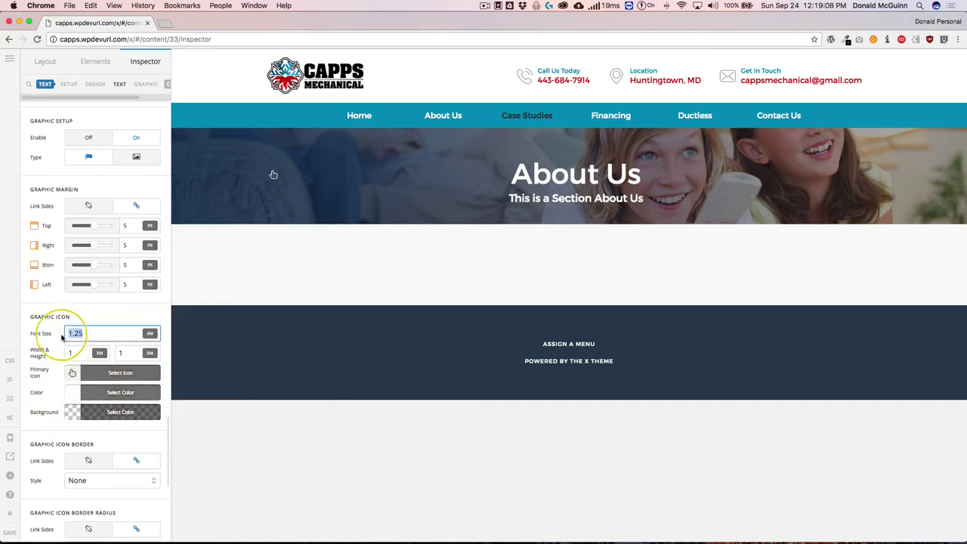
type("3")
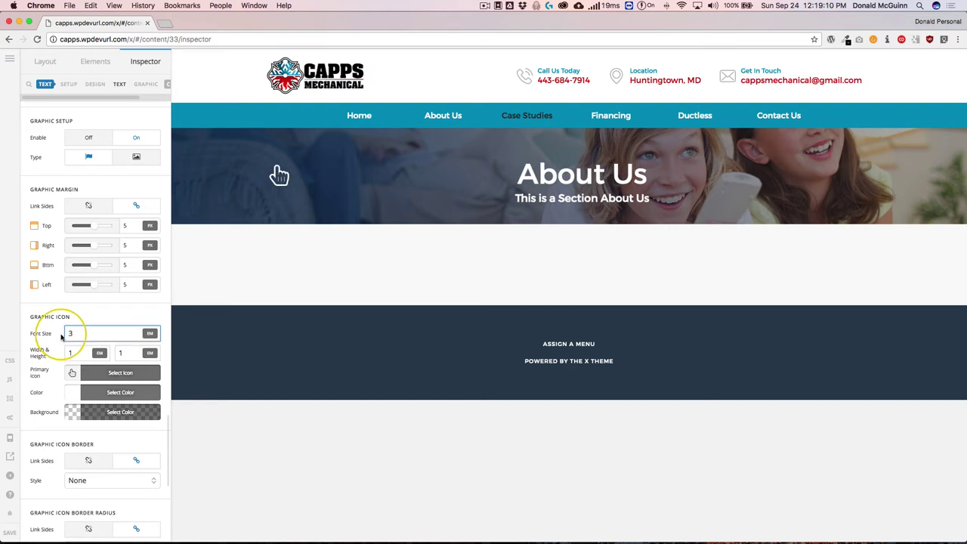
left_click(94, 318)
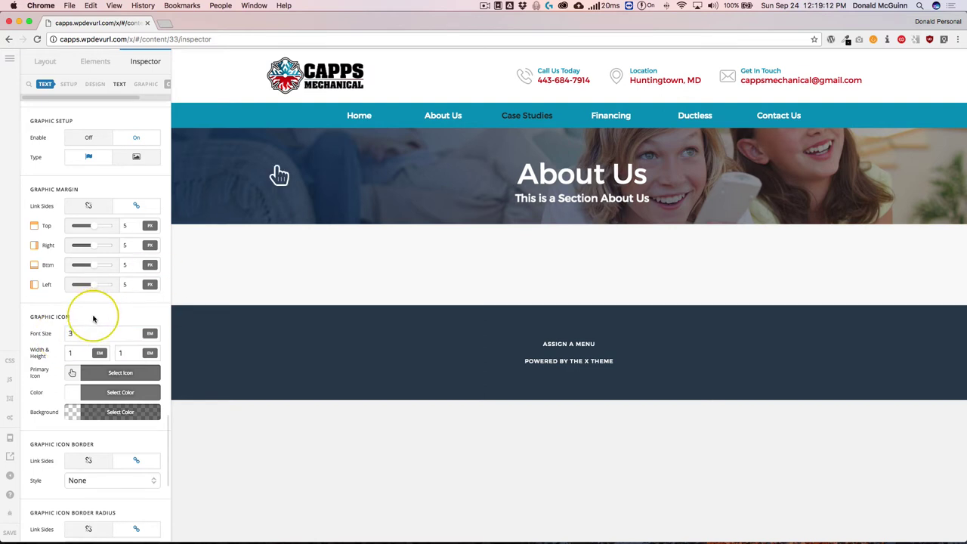
- Switch the headline's Text Content Flex Layout from Row to Column in Setup
scroll(96, 316, "up", 5)
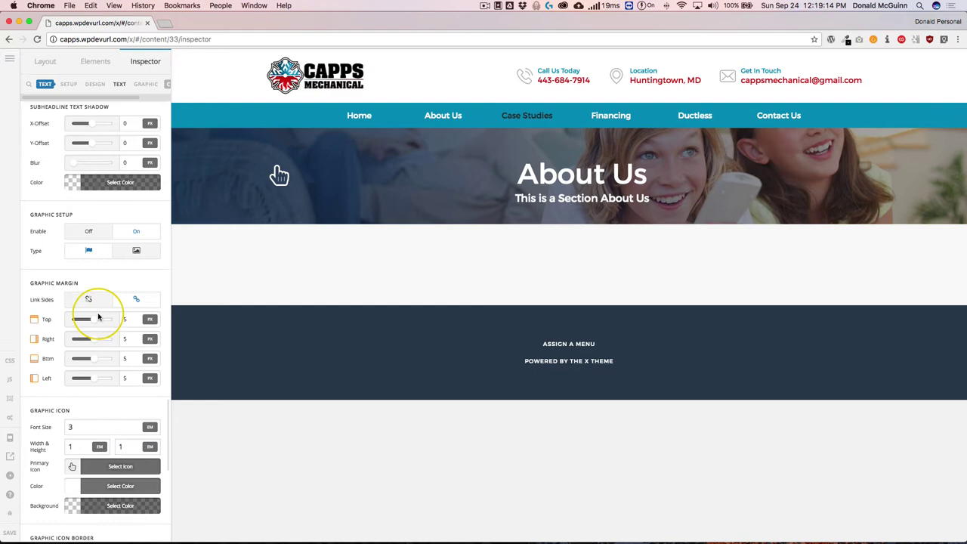
scroll(98, 317, "up", 2)
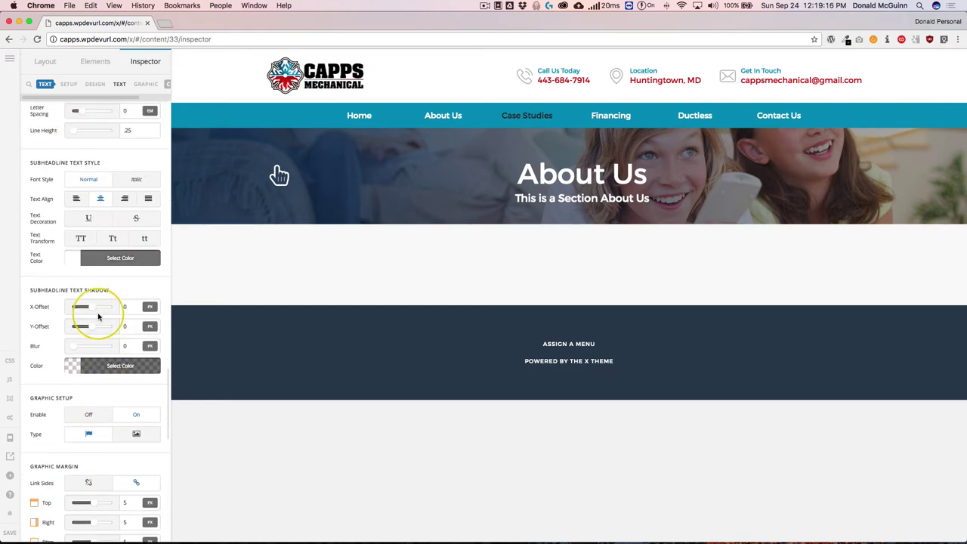
scroll(98, 317, "up", 14)
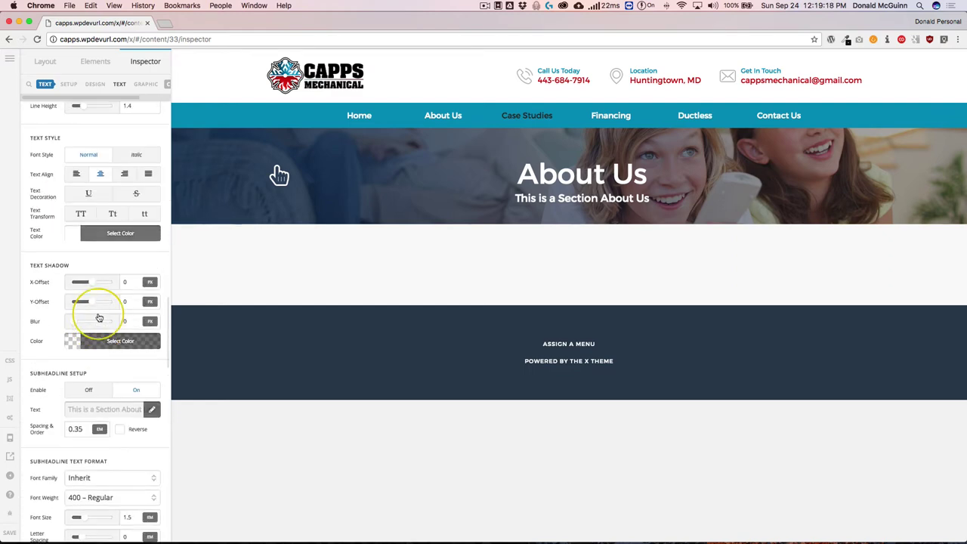
left_click(70, 84)
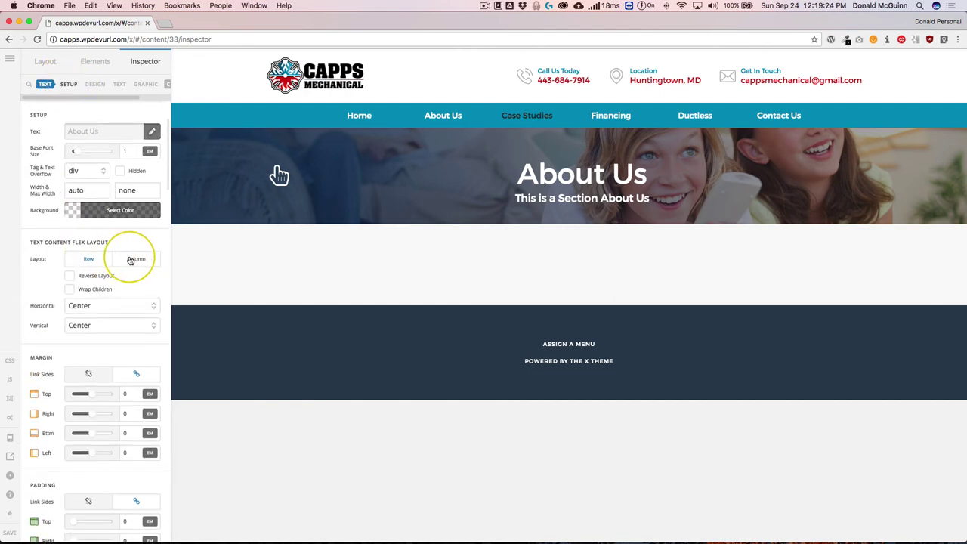
left_click(131, 259)
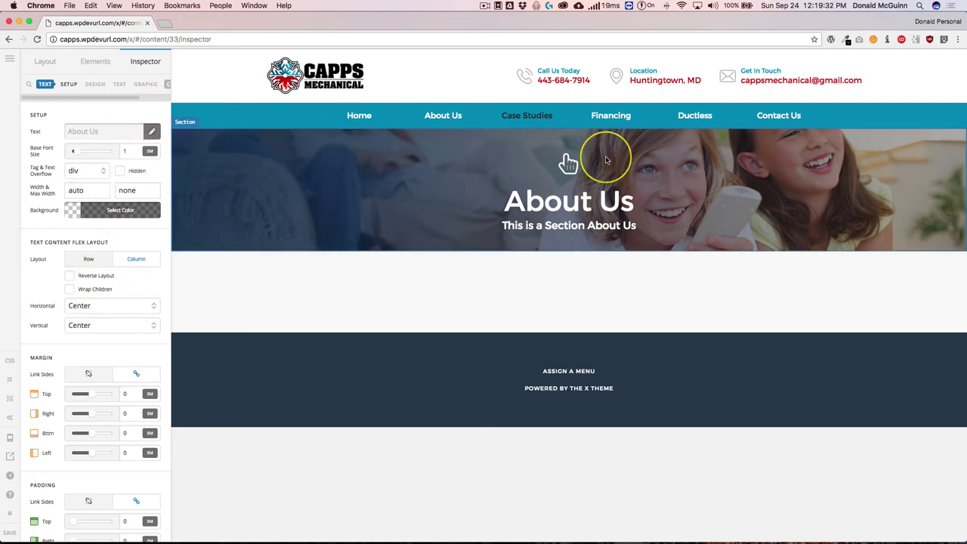
- Unlink the icon's graphic margin sides and set the bottom margin to -16 px
left_click(146, 83)
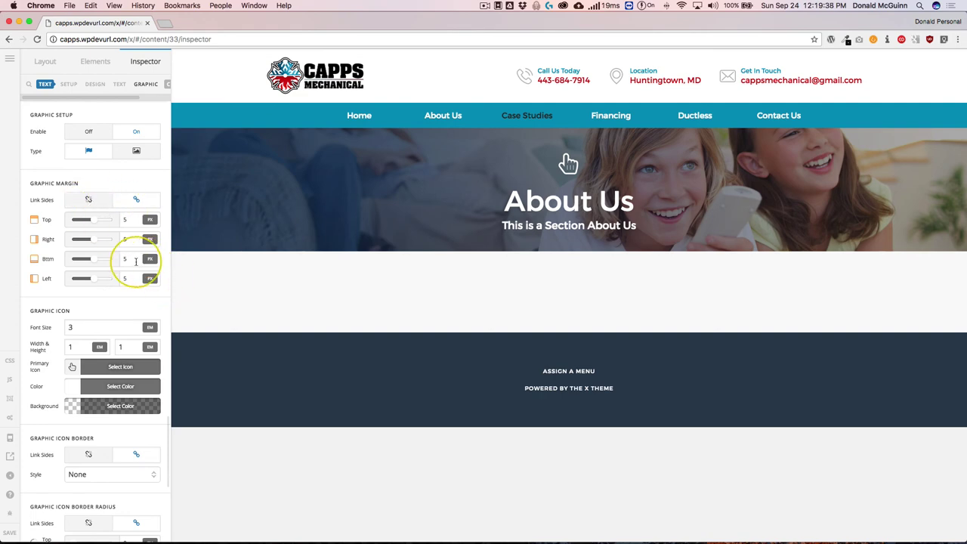
left_click(88, 199)
left_click(123, 259)
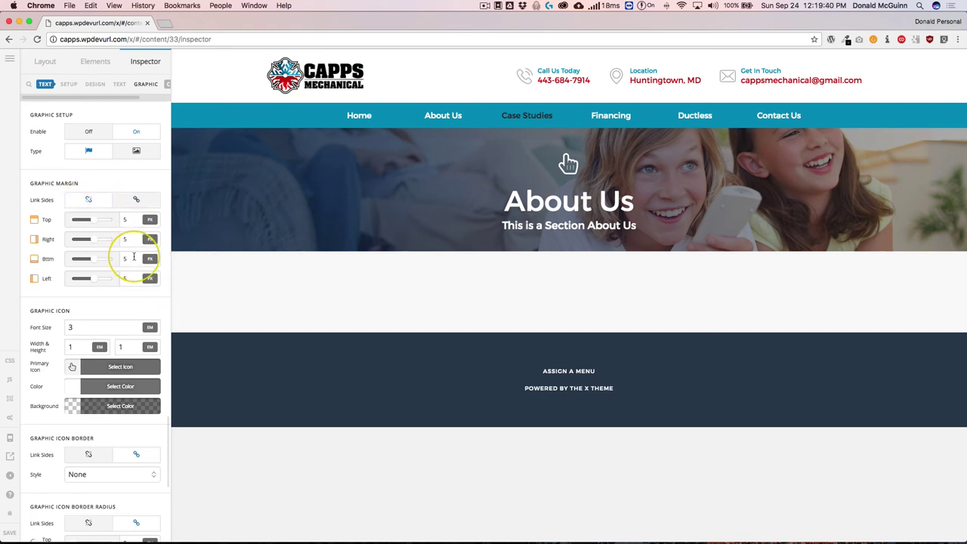
type("0")
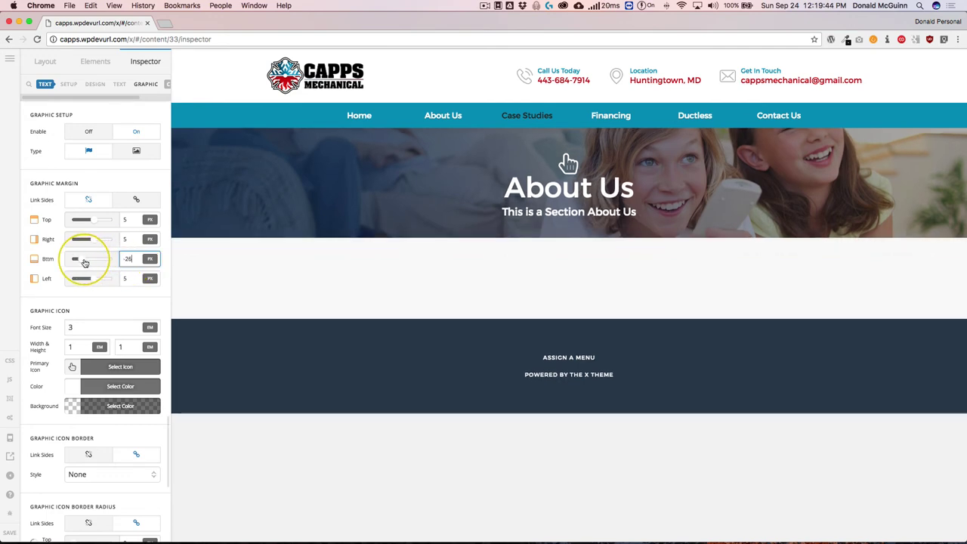
key("BackSpace")
type("-16")
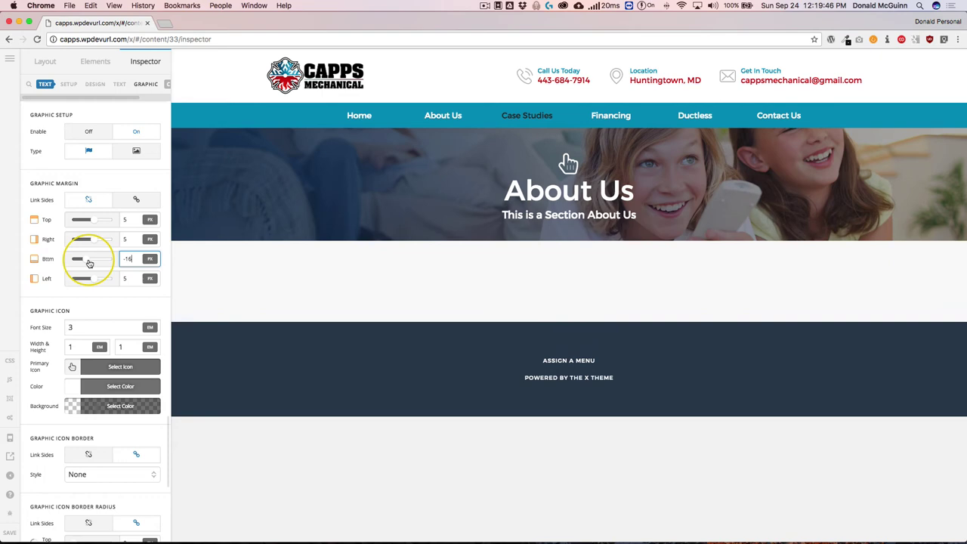
left_click(99, 301)
scroll(113, 306, "down", 3)
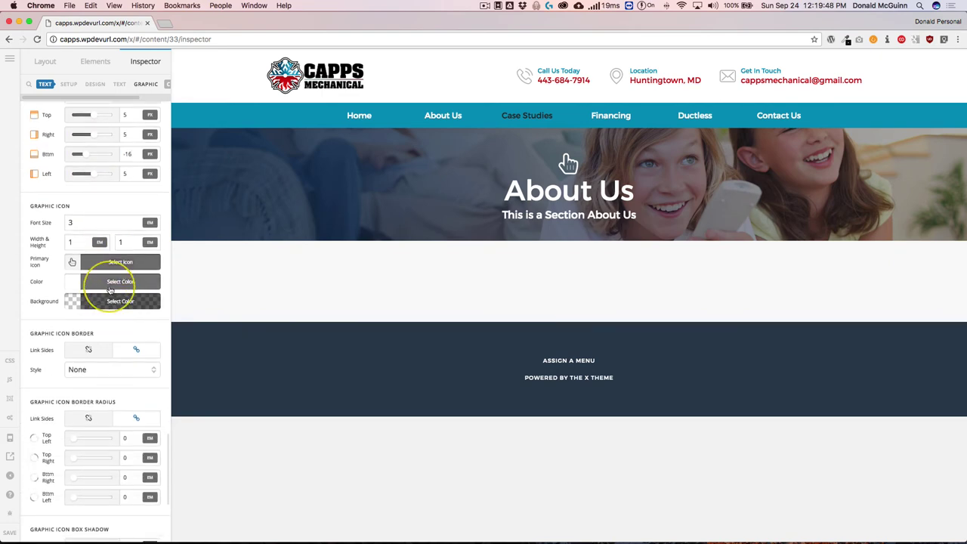
- Search the icon chooser for 'question' and pick the outlined circled question-mark icon
left_click(121, 261)
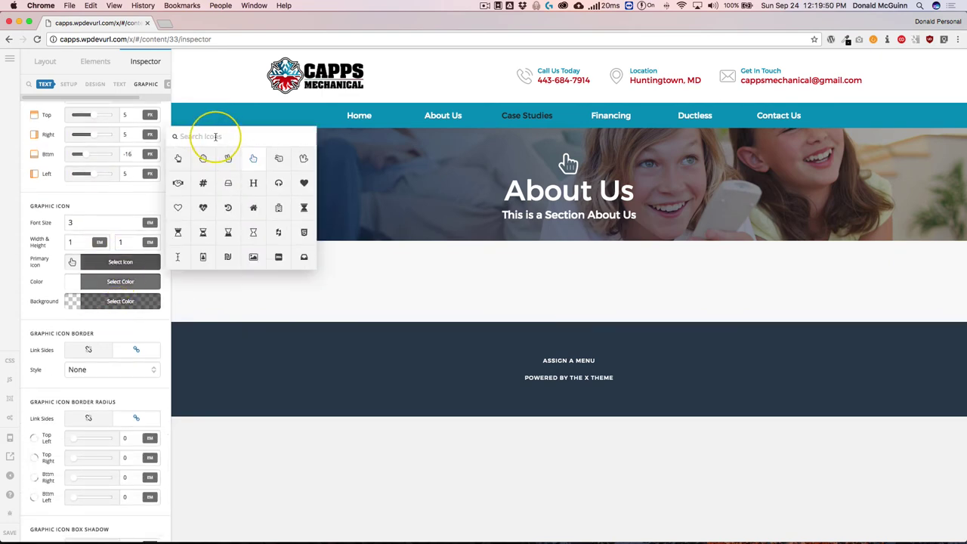
type("que")
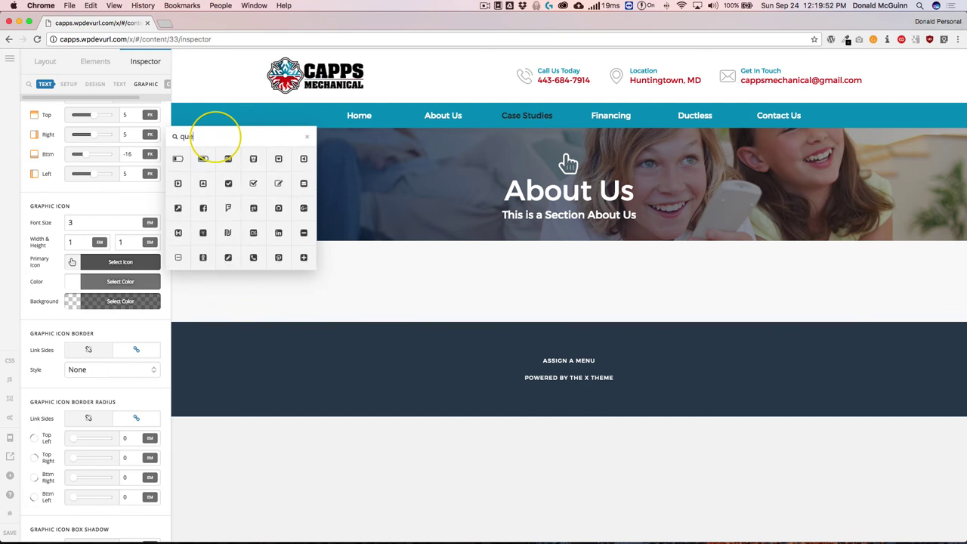
type("stion")
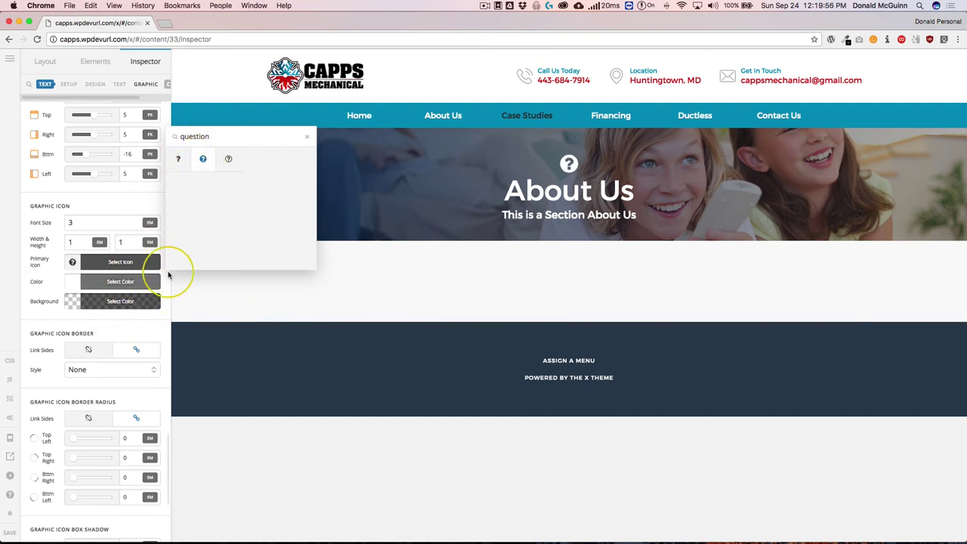
left_click(177, 159)
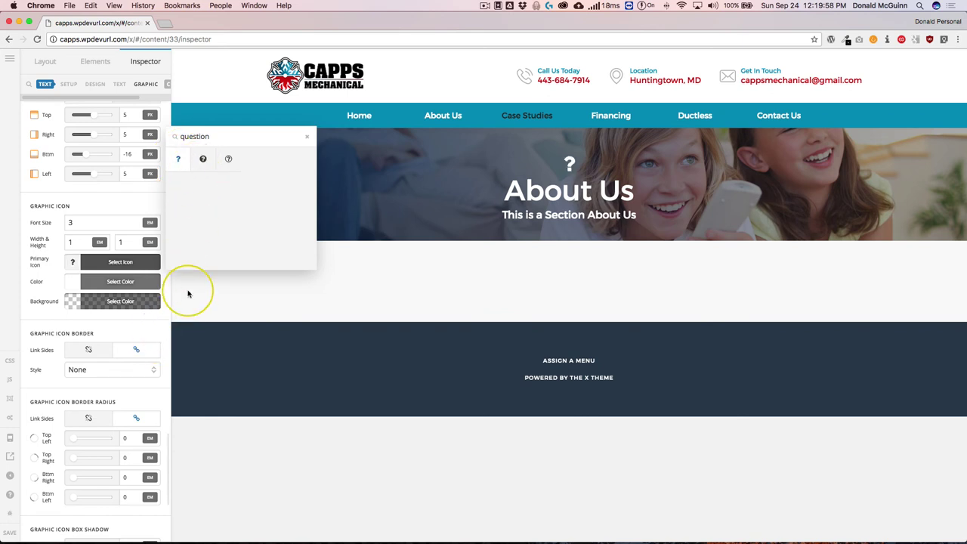
left_click(227, 159)
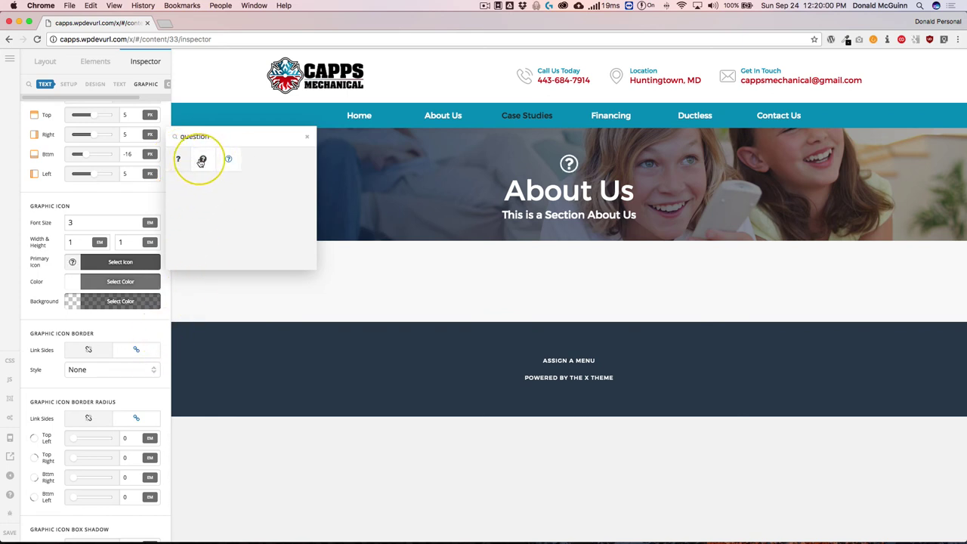
left_click(114, 332)
scroll(121, 340, "down", 2)
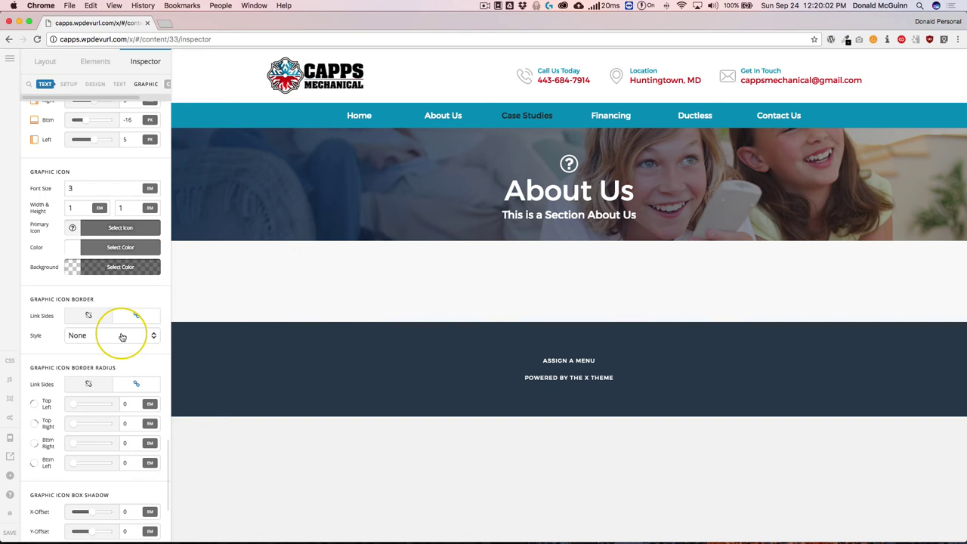
scroll(121, 337, "down", 5)
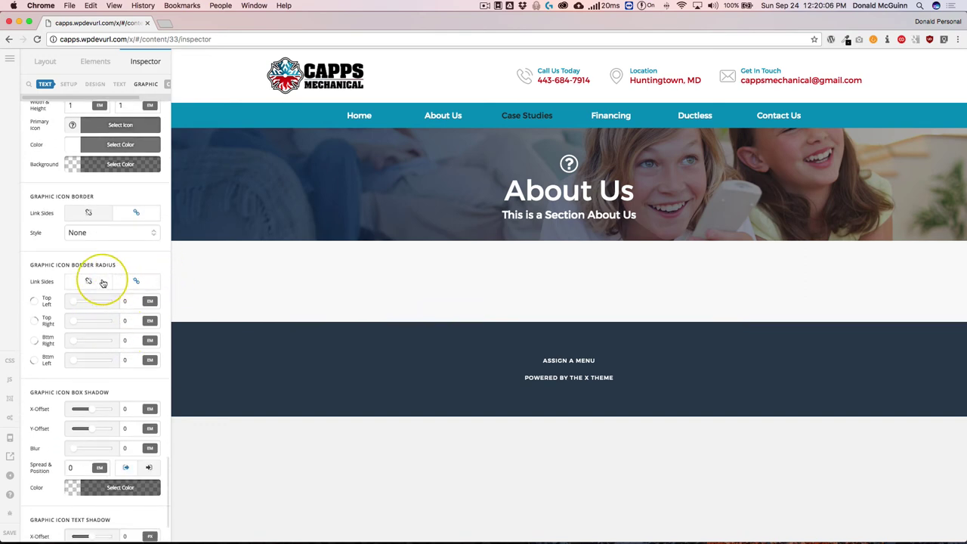
scroll(103, 282, "down", 2)
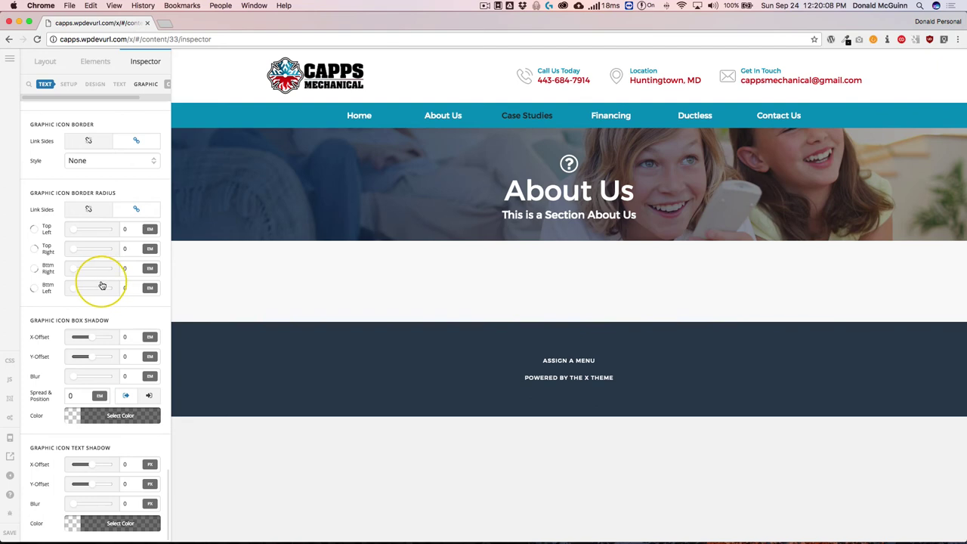
scroll(95, 276, "up", 7)
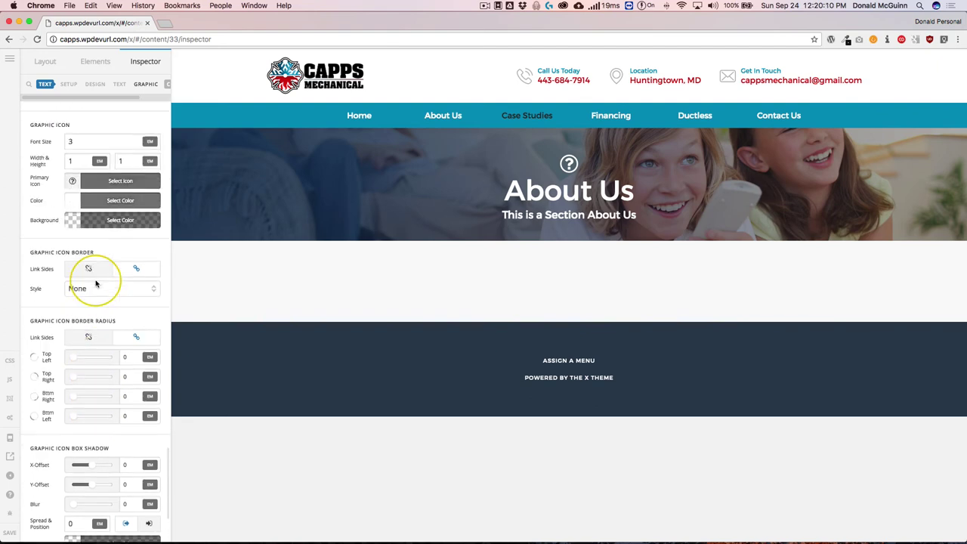
scroll(94, 157, "up", 15)
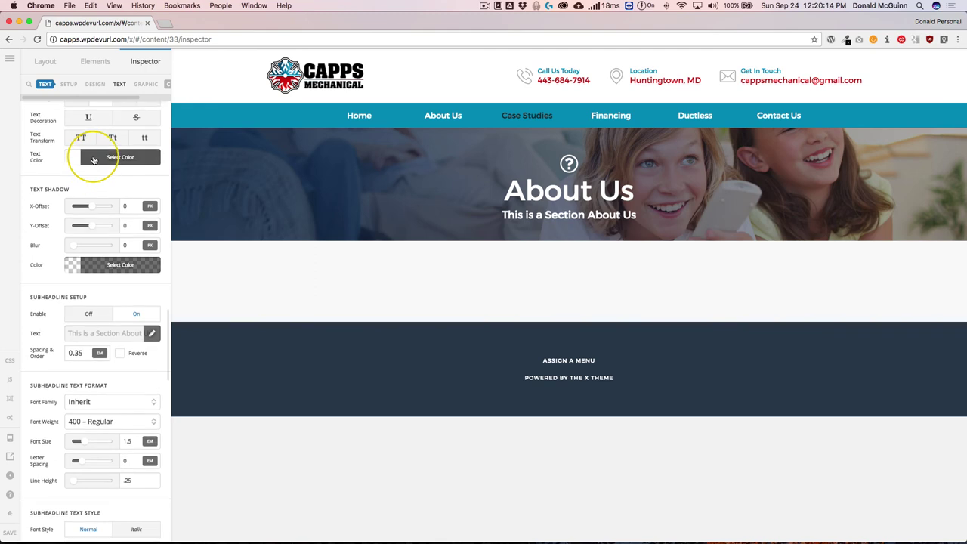
scroll(94, 163, "up", 15)
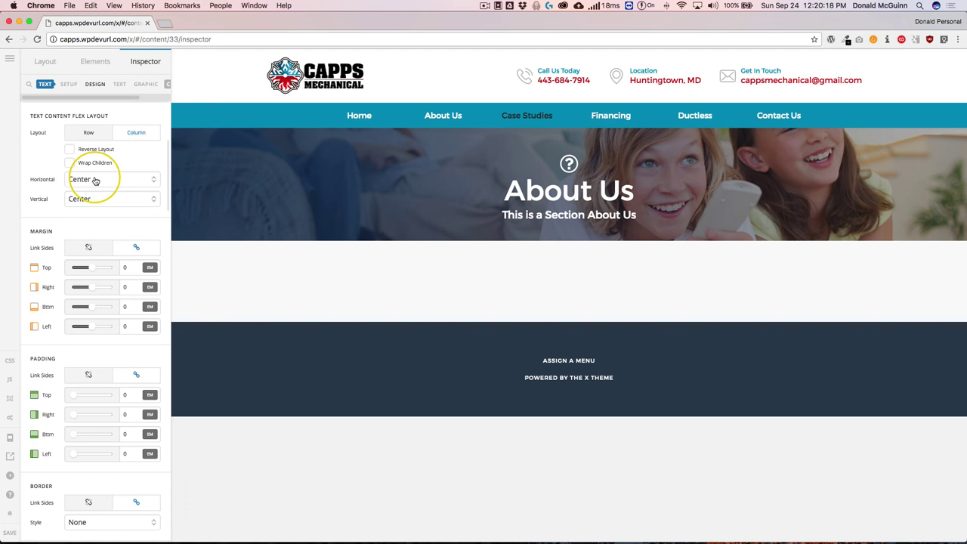
scroll(96, 180, "up", 2)
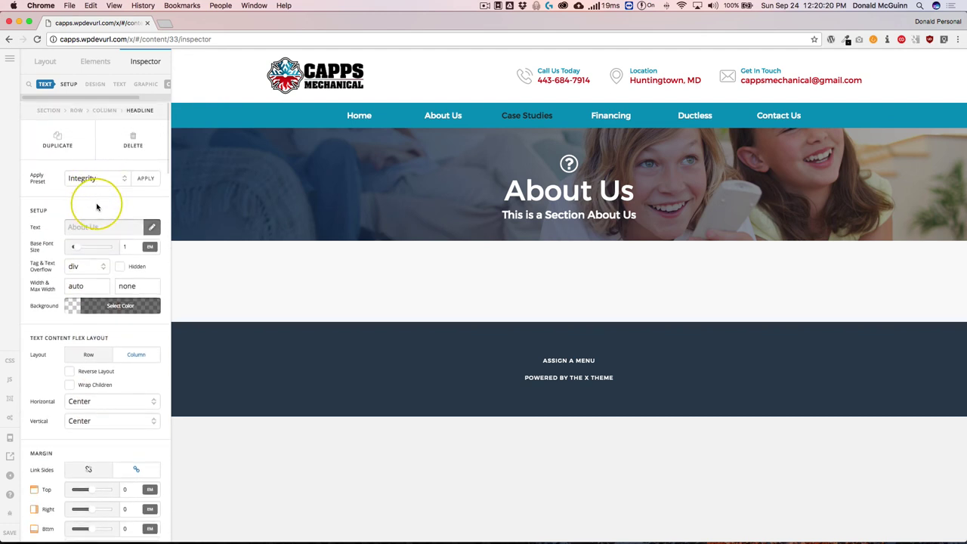
- Change the headline's HTML tag from div to h1
left_click(94, 267)
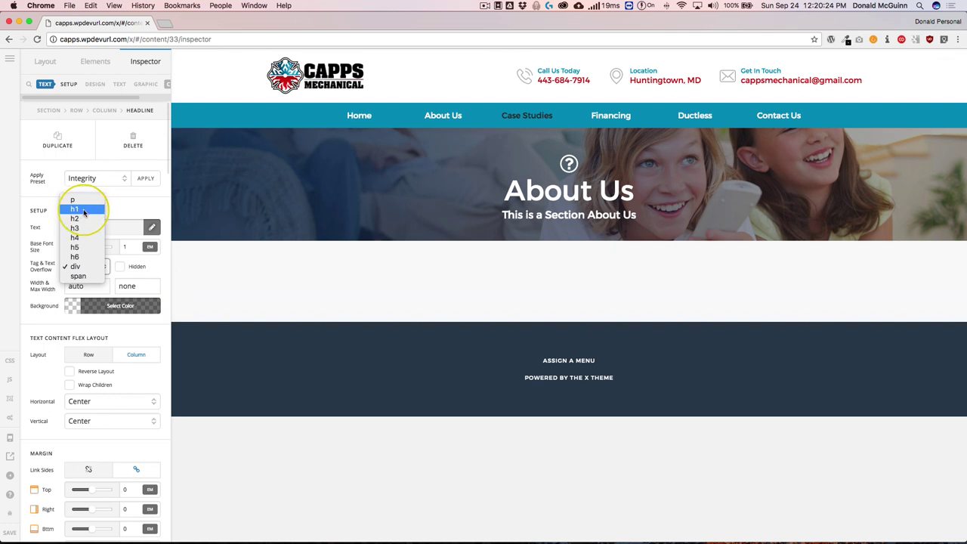
left_click(81, 210)
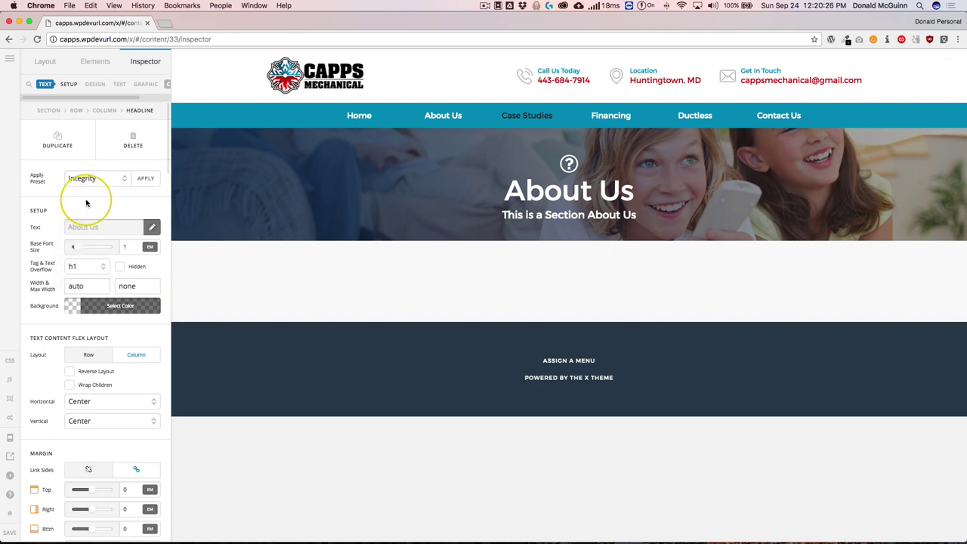
scroll(98, 241, "down", 2)
left_click(108, 240)
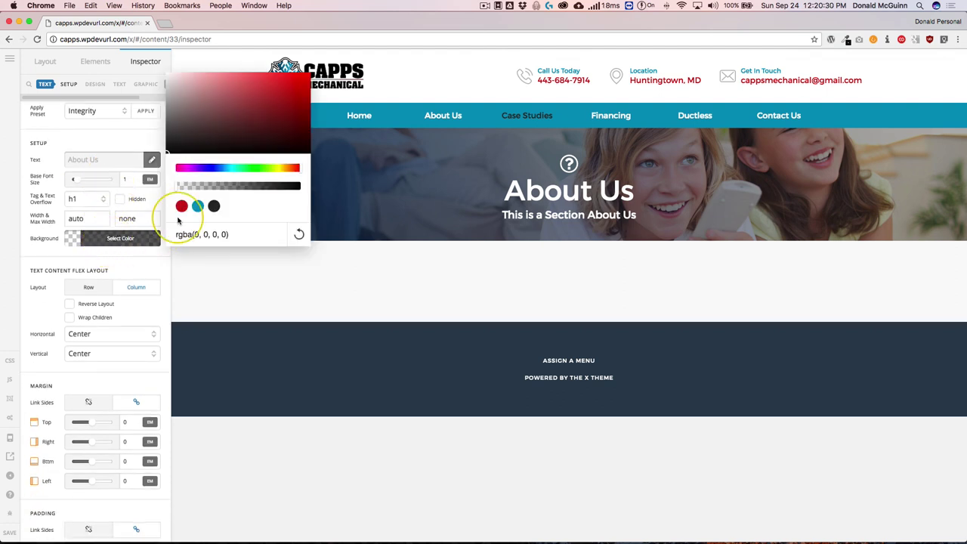
left_click_drag(185, 188, 117, 270)
left_click(118, 273)
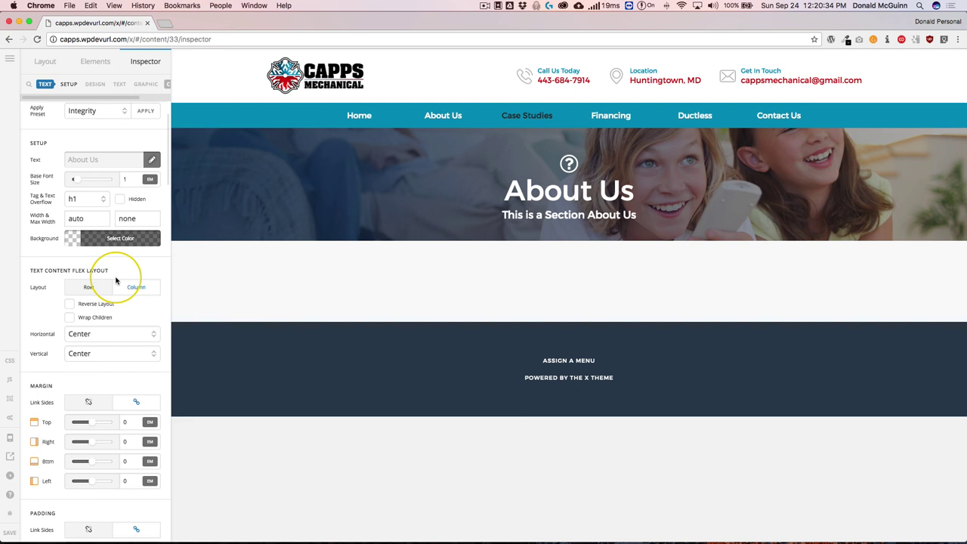
scroll(109, 284, "down", 2)
scroll(109, 283, "down", 3)
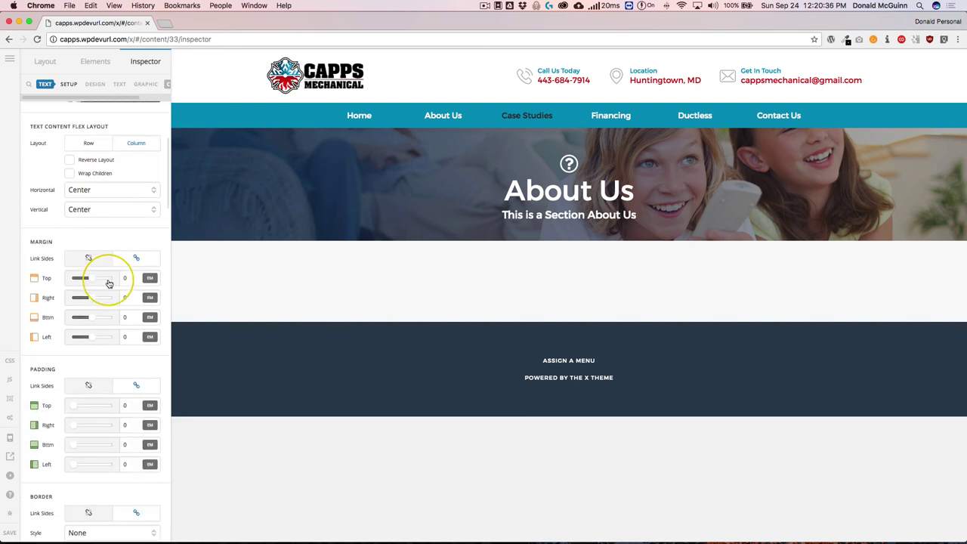